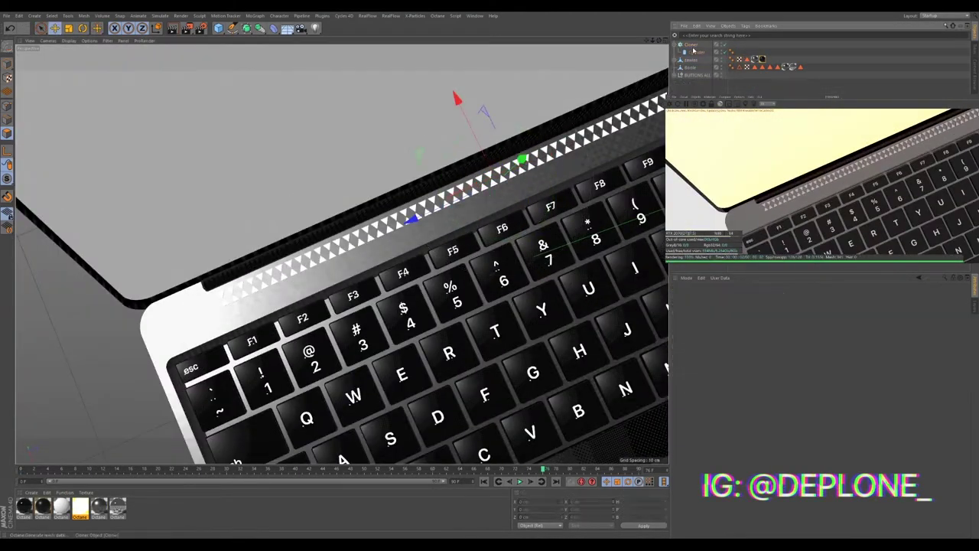
Adjust the Transform settings of the cloned triangles along the laptop hinge.
{"action": "left_click", "coordinate": [692, 46]}
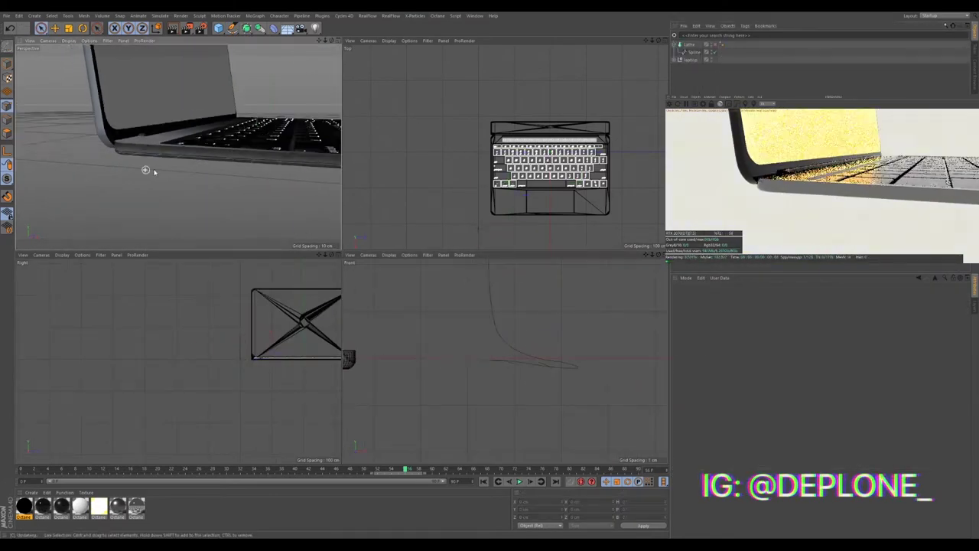
Lower the perspective view to a near-ground angle on the laptop and spline.
{"action": "left_click_drag", "start_coordinate": [146, 170], "coordinate": [150, 138], "text": "alt"}
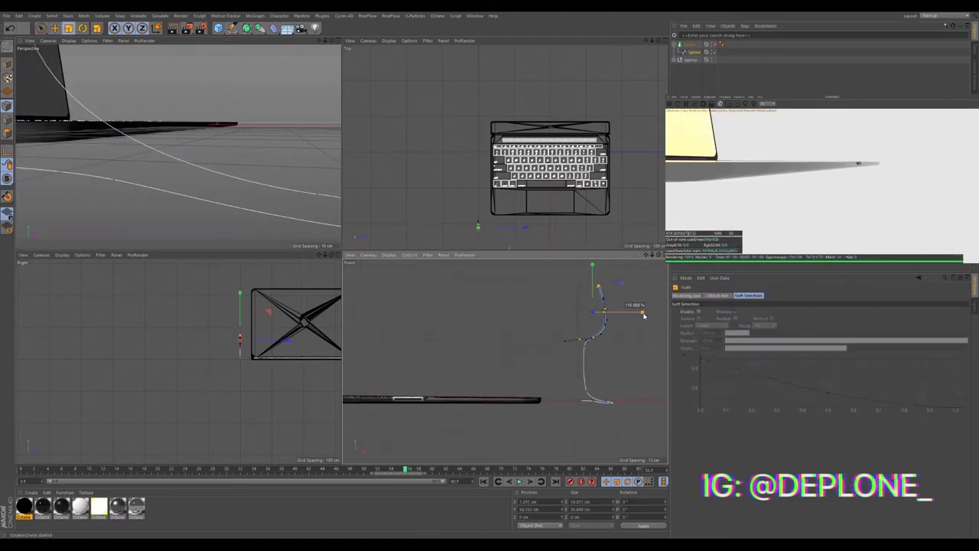